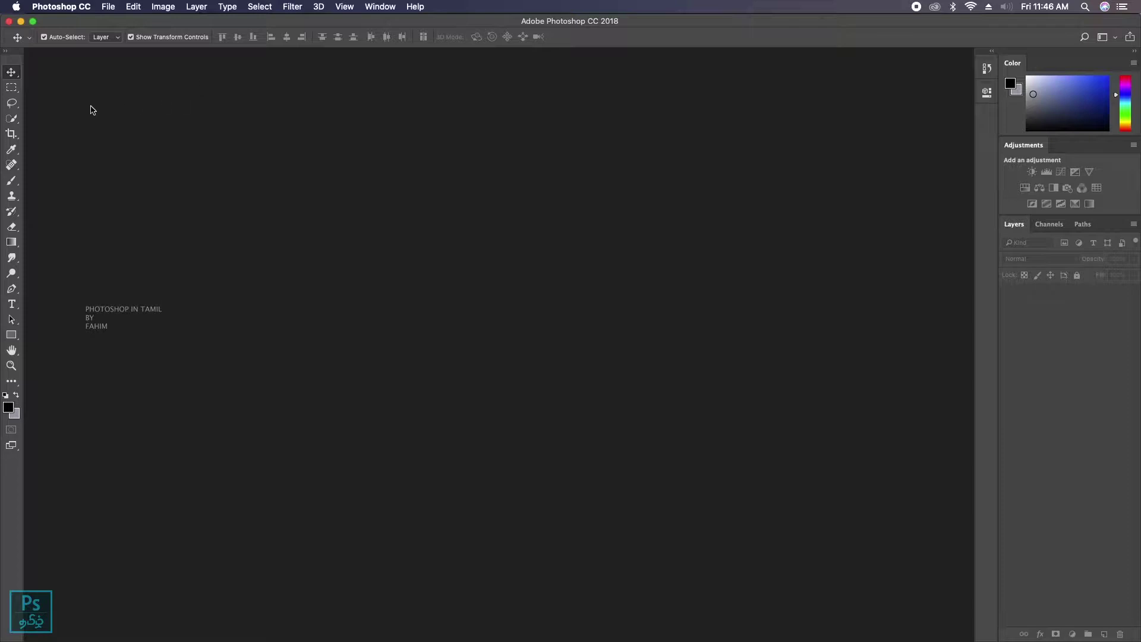
Undock the Tools, Adjustments, Color and Layers panels and close each of them.
left_click_drag(6, 51, 57, 71)
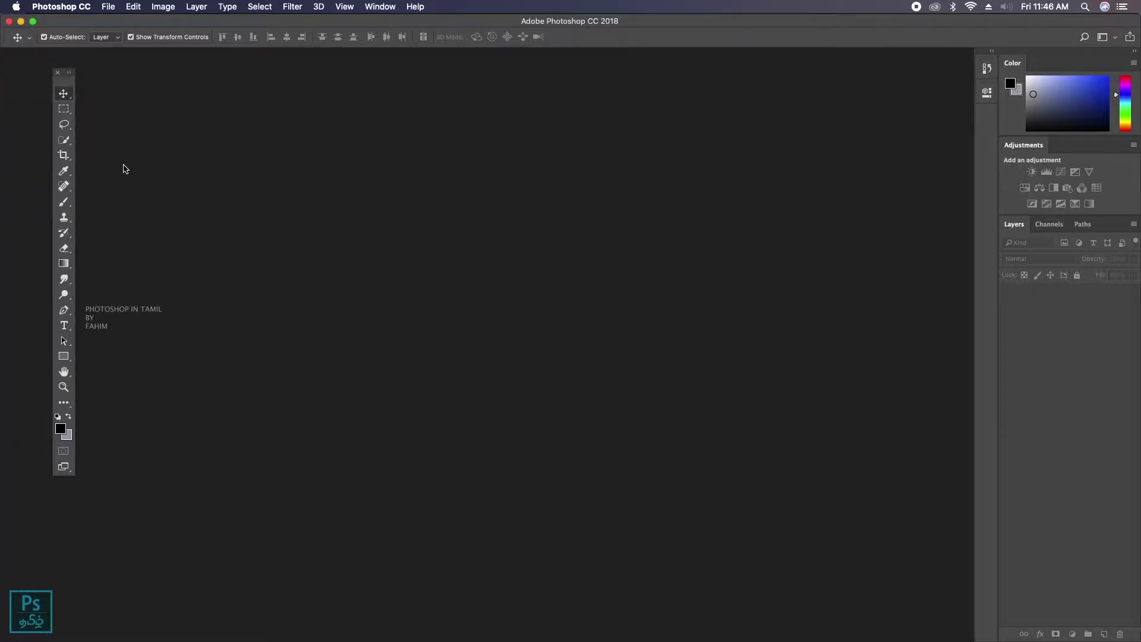
left_click(57, 73)
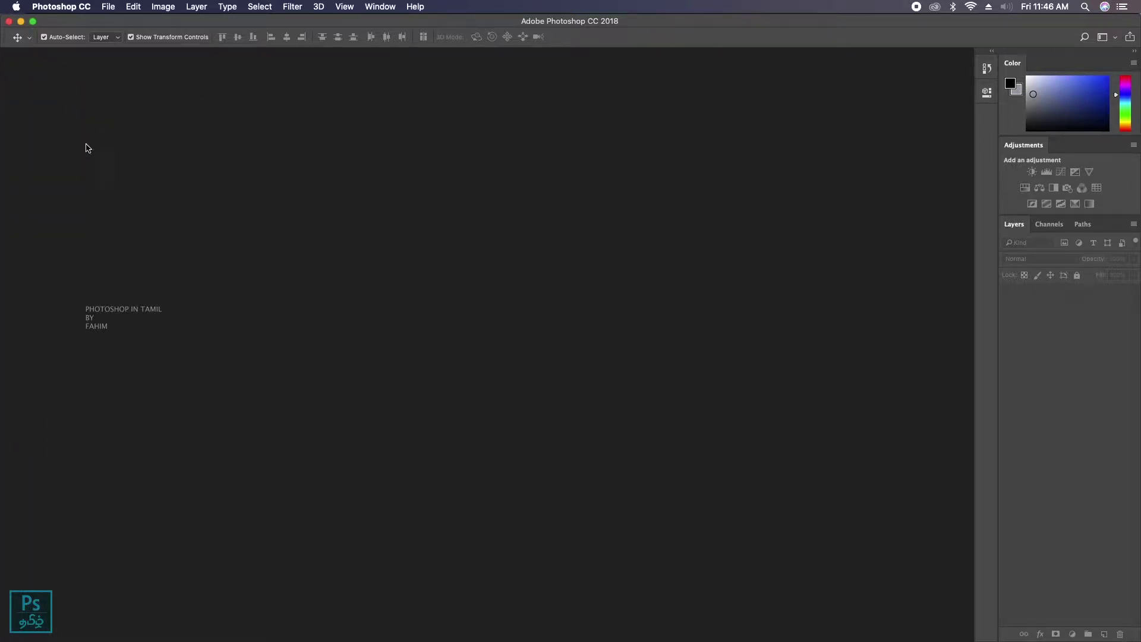
left_click_drag(1031, 151, 877, 203)
left_click_drag(1013, 63, 700, 260)
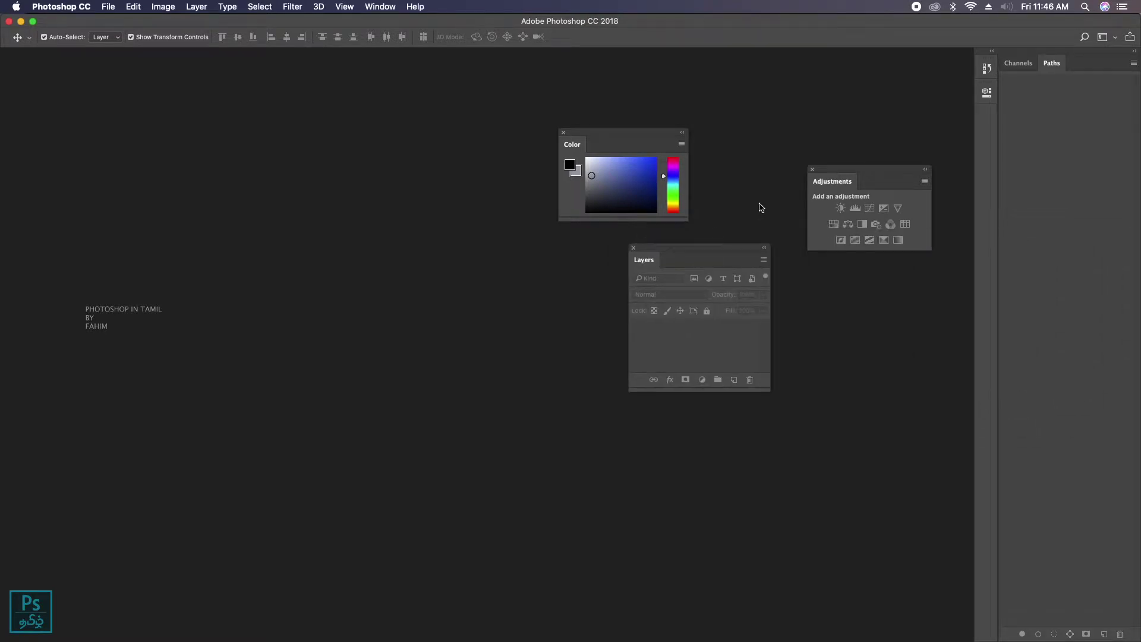
left_click(563, 133)
left_click(633, 248)
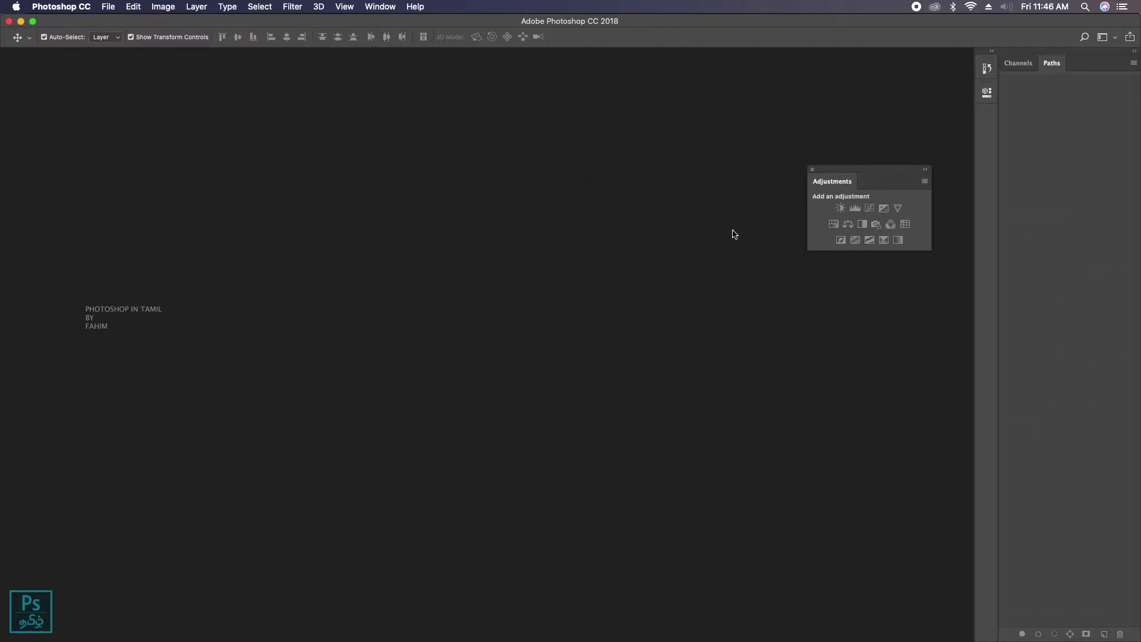
left_click(813, 170)
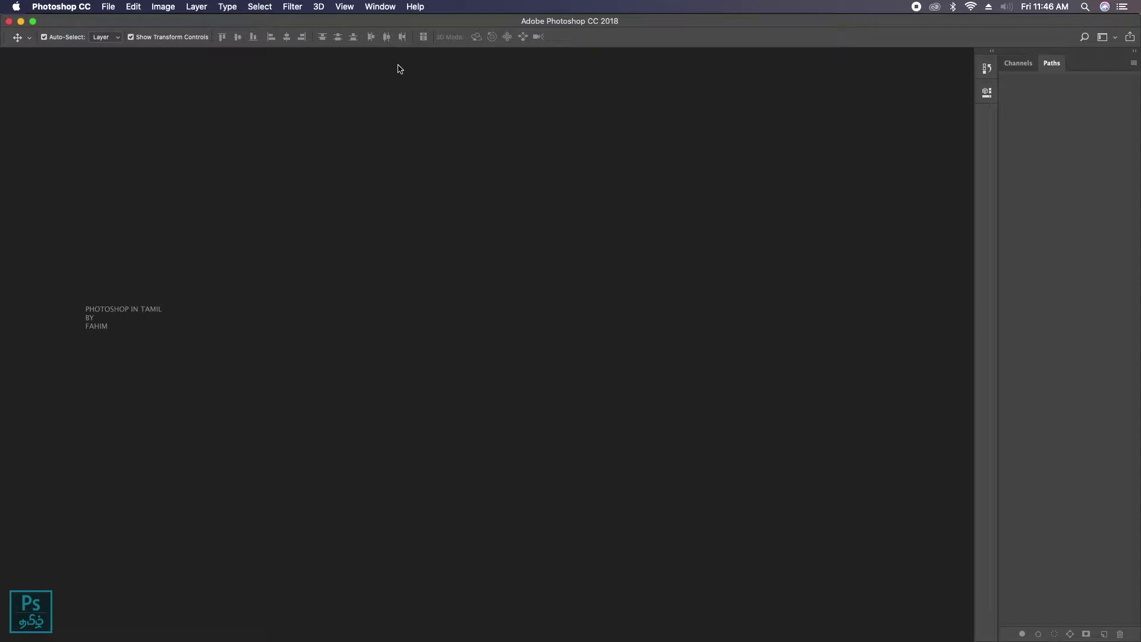
Reset the Essentials workspace to its default panel layout.
left_click(381, 7)
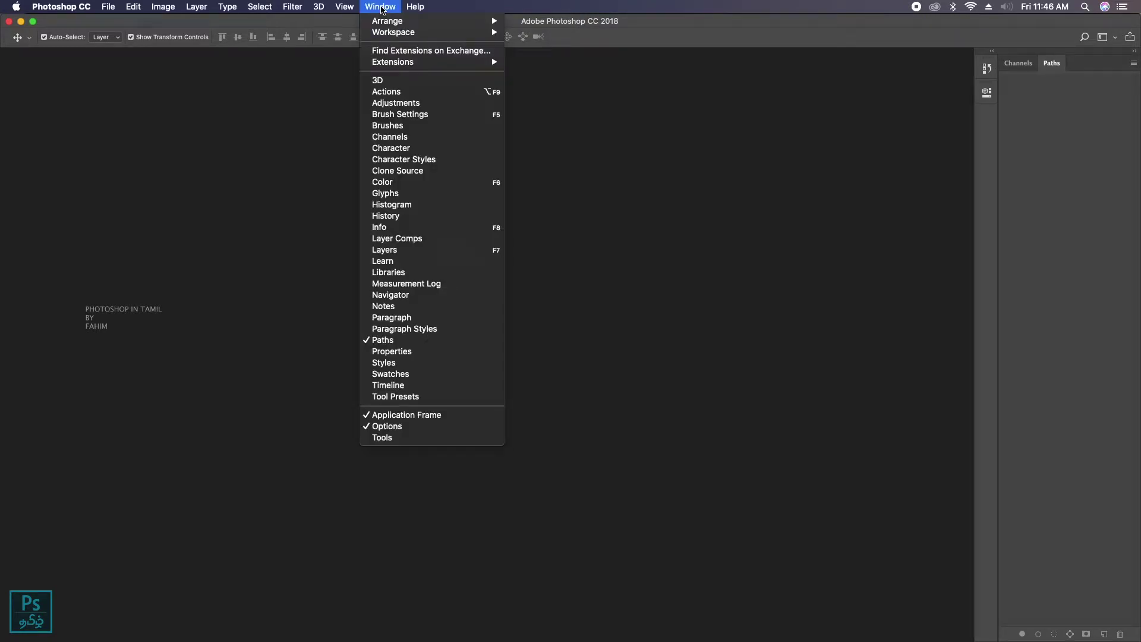
mouse_move(387, 36)
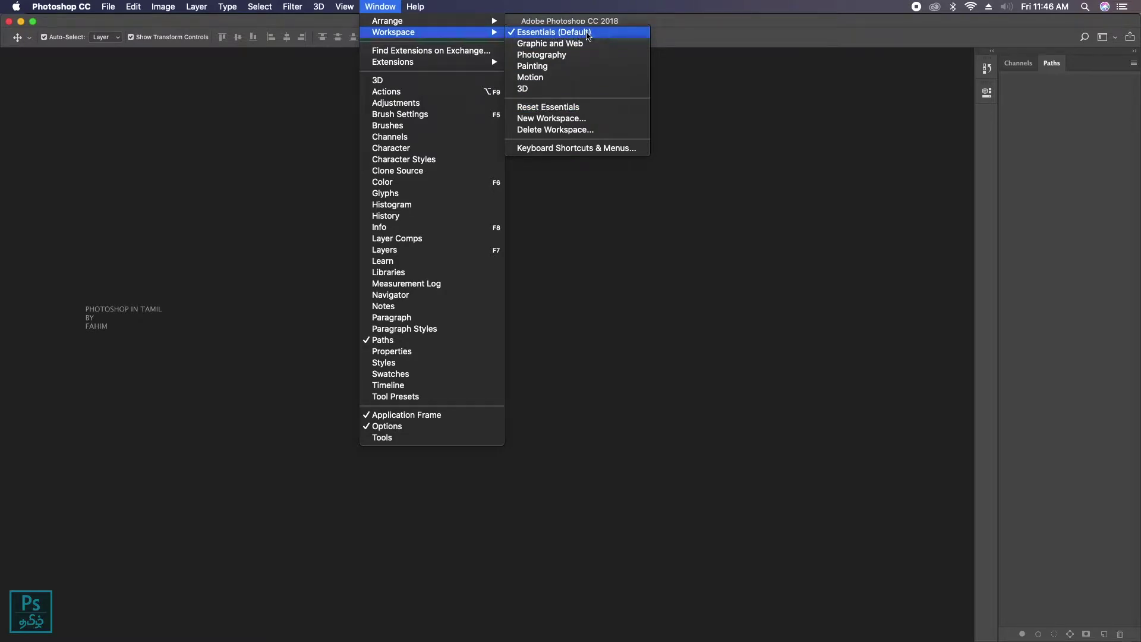
left_click(582, 113)
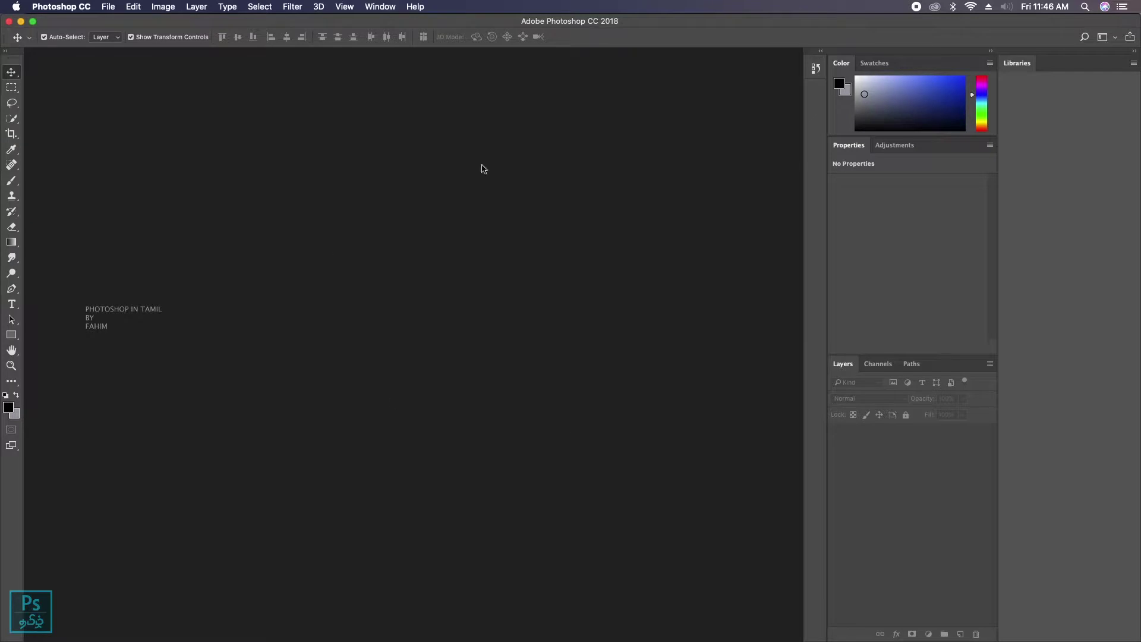
Close the Libraries, Properties and Swatches panels, keeping Color, Adjustments and Layers docked.
left_click(381, 8)
left_click(383, 8)
right_click(1014, 69)
left_click(1017, 70)
right_click(1015, 69)
left_click(1016, 70)
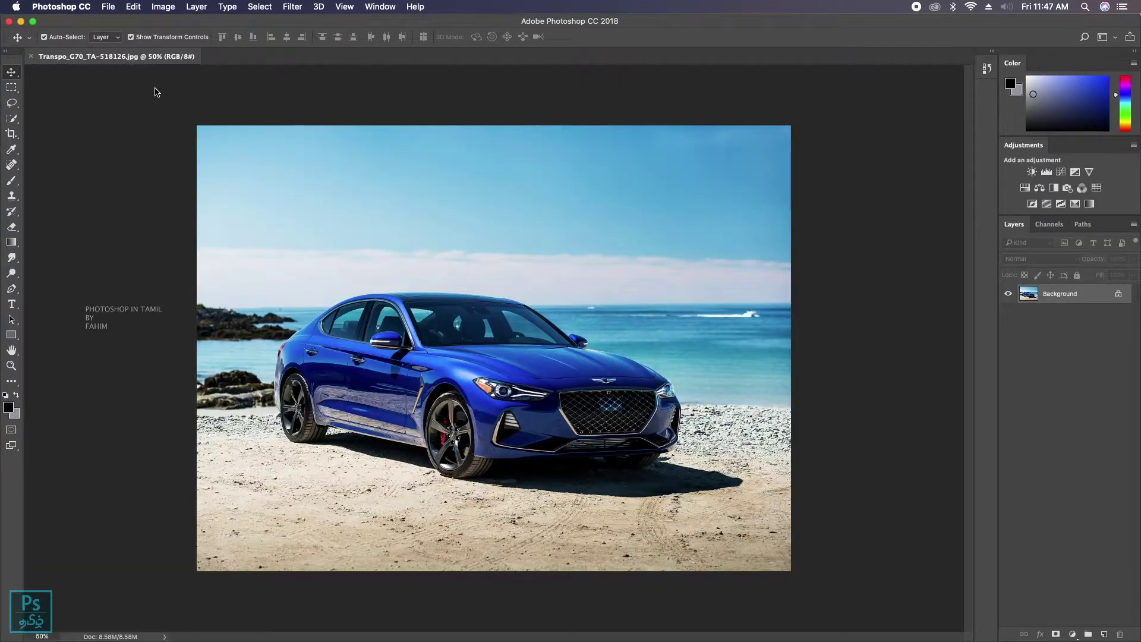
Float the car image in its own window and dock it back as a tab.
left_click_drag(116, 56, 220, 133)
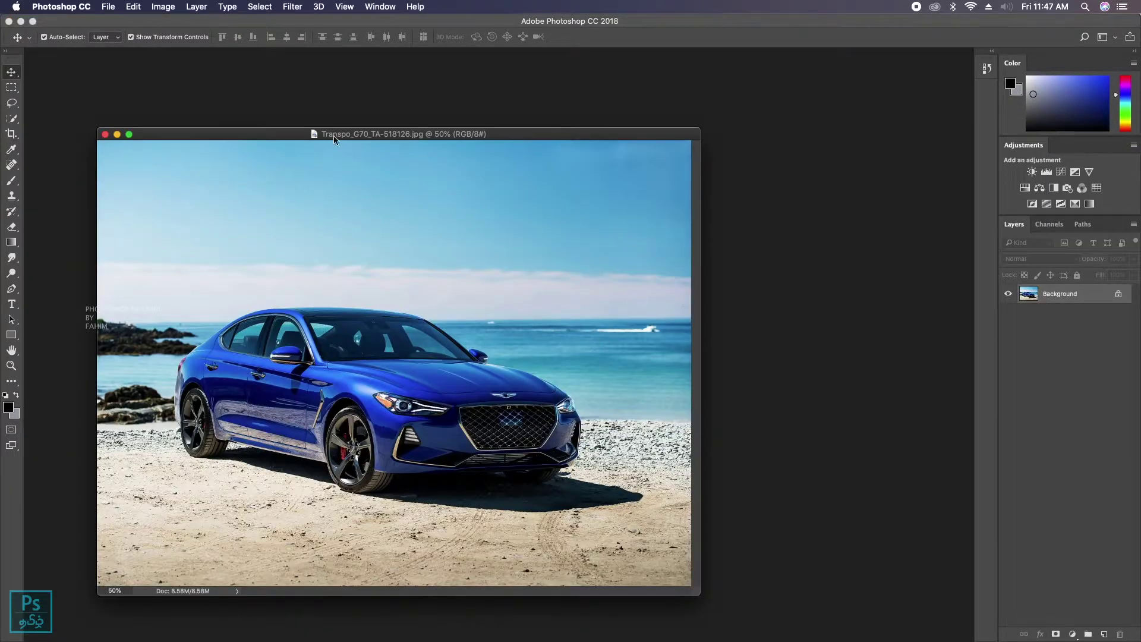
left_click_drag(242, 137, 273, 57)
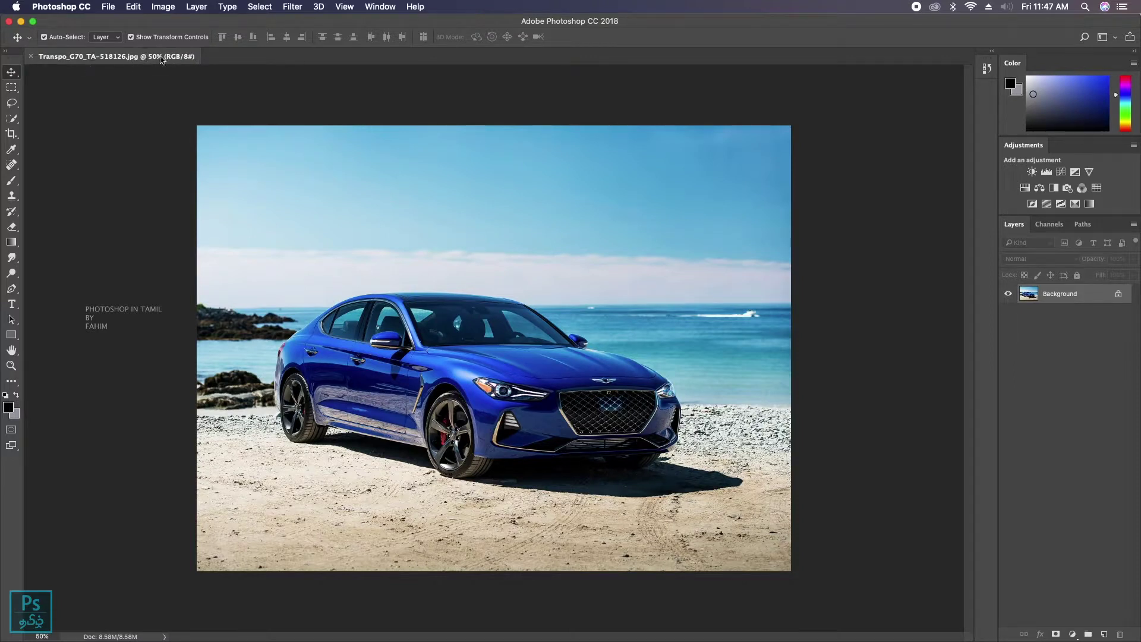
Widen the docked column that holds the Color, Adjustments and Layers panels.
left_click_drag(1013, 63, 958, 105)
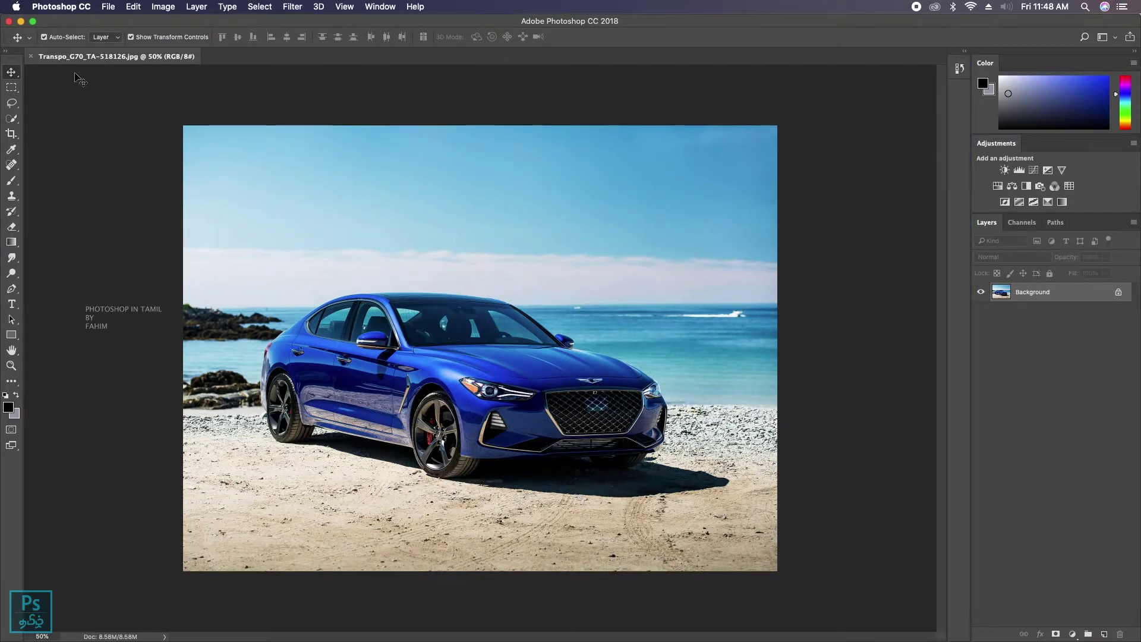
left_click_drag(14, 60, 10, 140)
left_click(6, 53)
Switch to the Graphic and Web workspace.
left_click(381, 7)
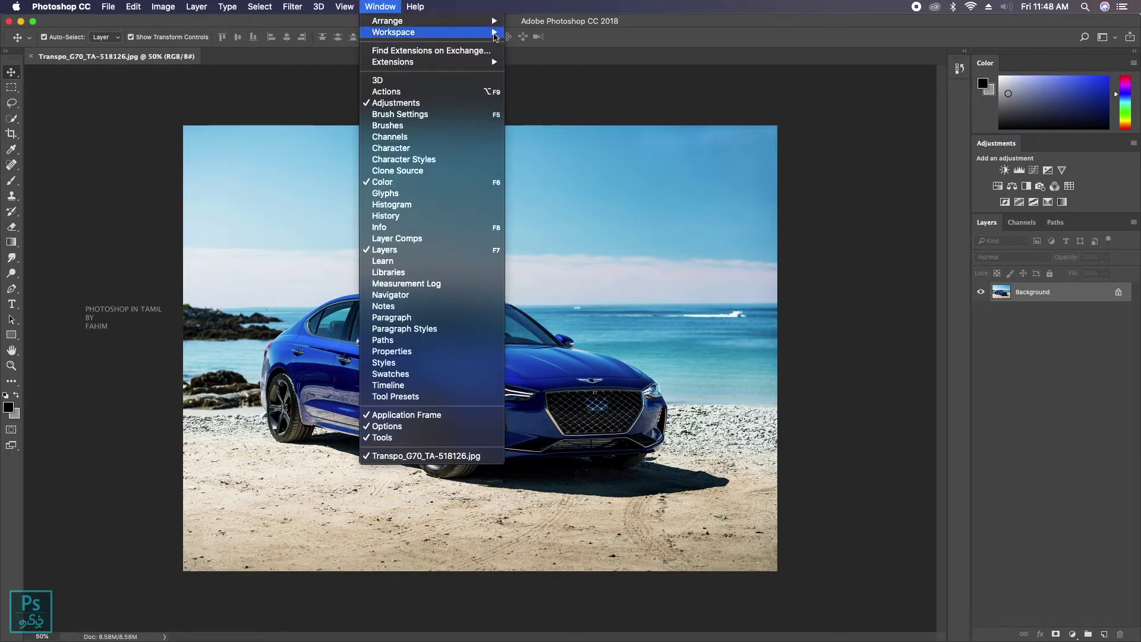
left_click(392, 5)
left_click(394, 6)
mouse_move(402, 33)
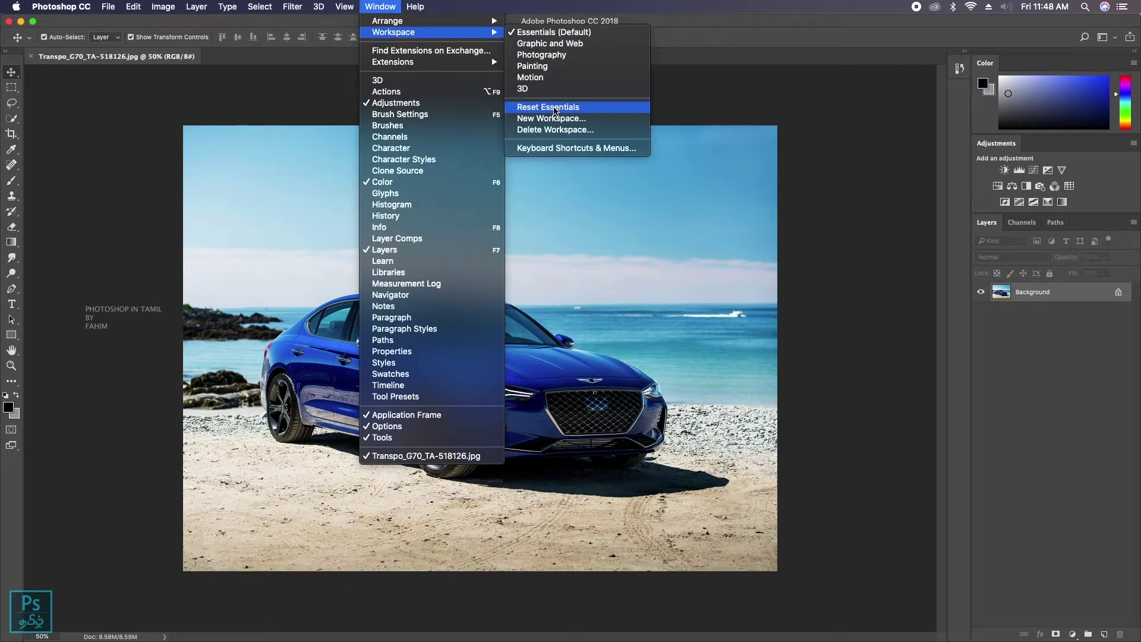
mouse_move(470, 24)
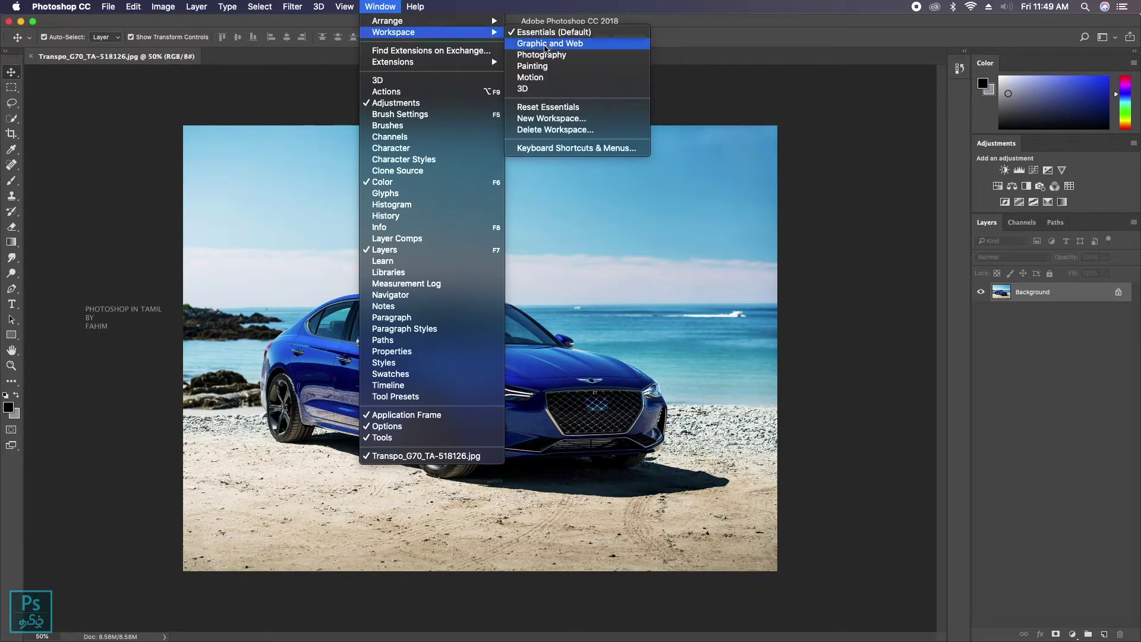
left_click(548, 45)
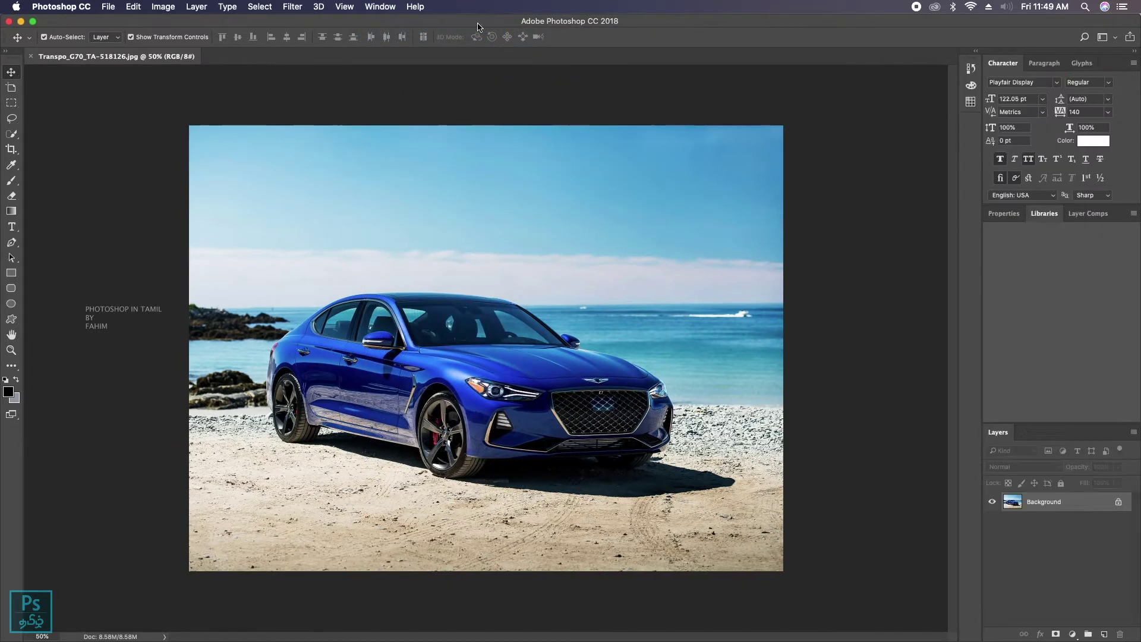
Switch to the Photography workspace and from there to the Painting workspace.
left_click(380, 6)
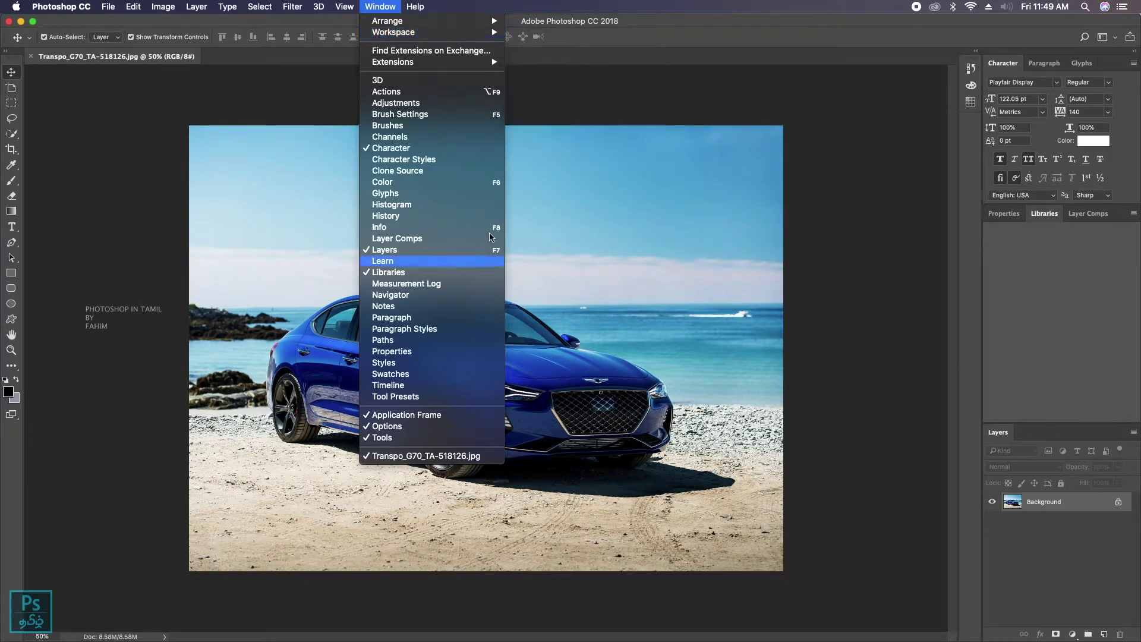
left_click(542, 55)
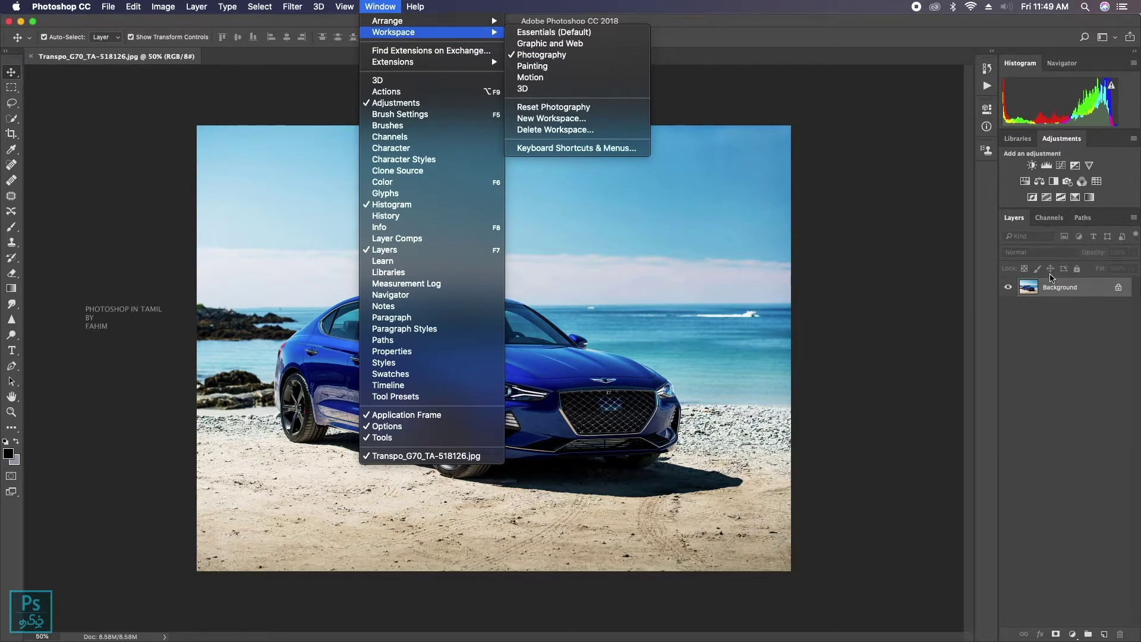
mouse_move(471, 32)
left_click(541, 67)
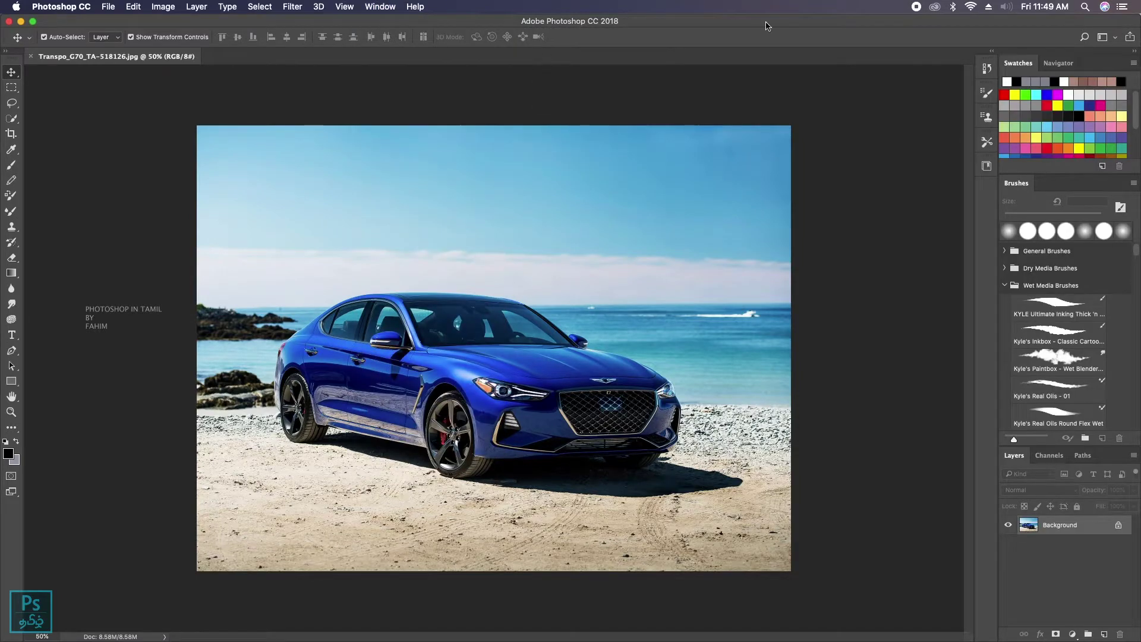
Switch to the Motion workspace.
left_click(375, 7)
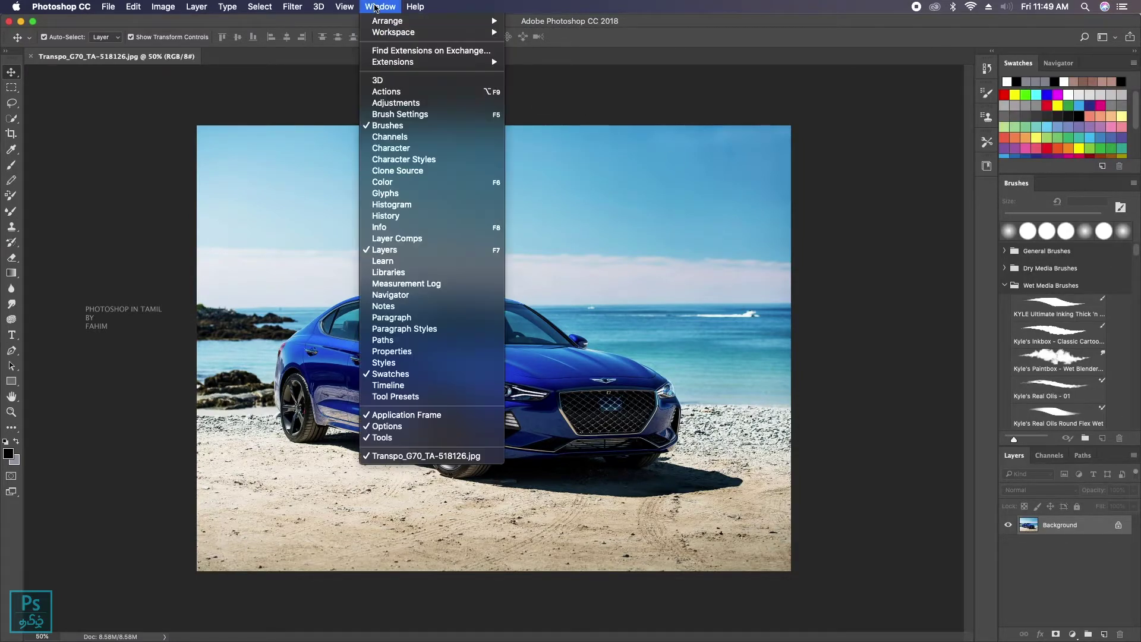
mouse_move(471, 32)
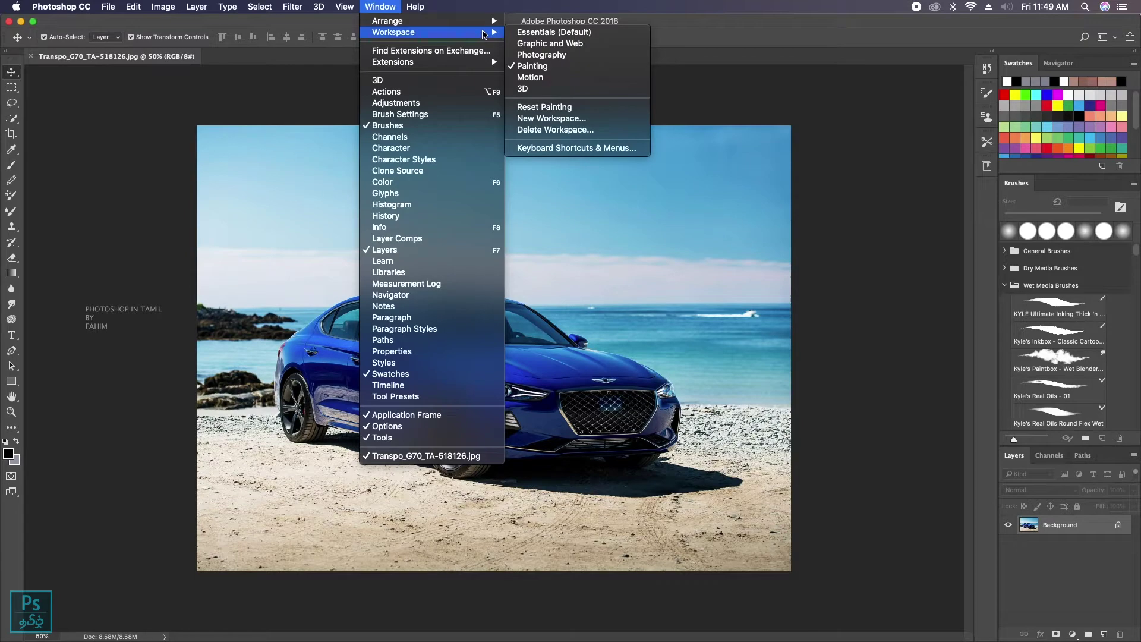
left_click(542, 82)
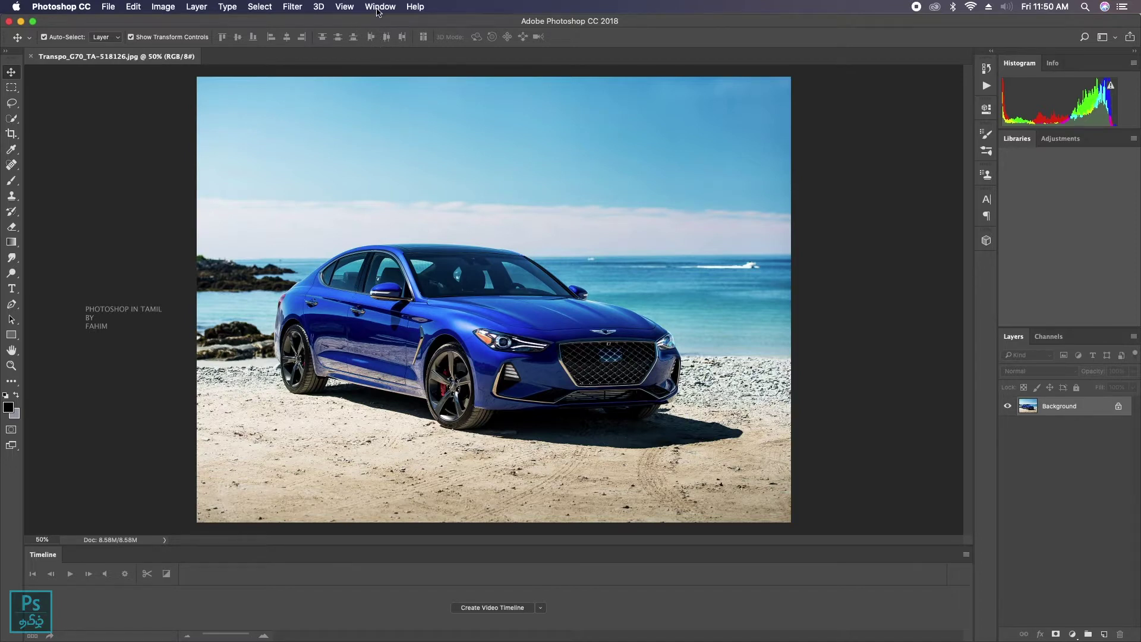
Switch to the 3D workspace.
left_click(380, 7)
mouse_move(436, 37)
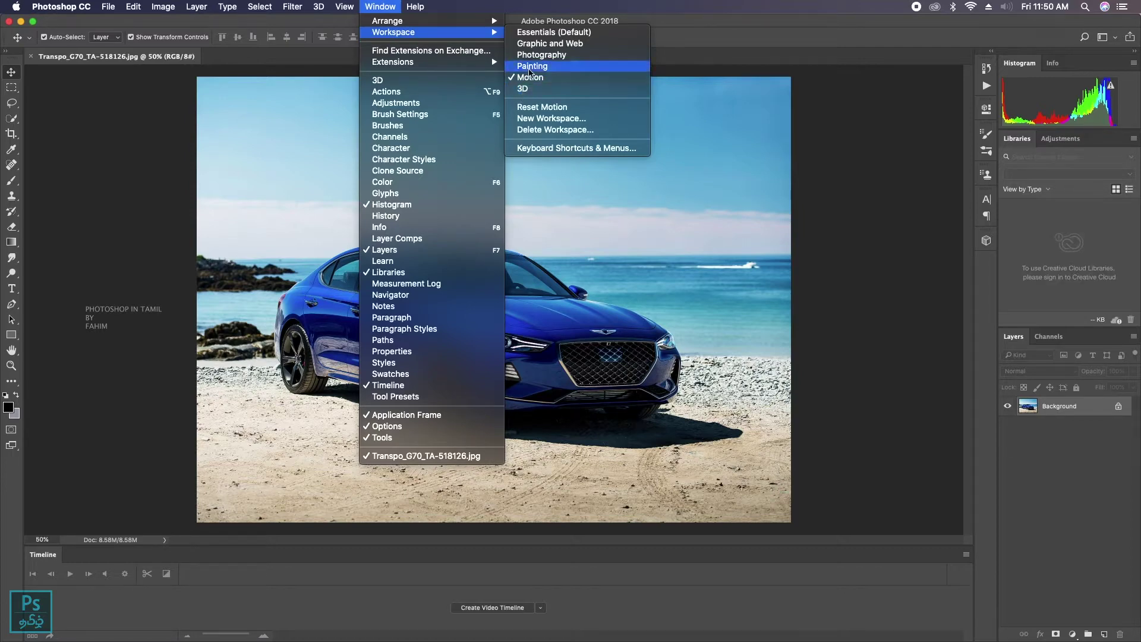
left_click(523, 89)
Switch back to the Essentials (Default) workspace.
left_click(333, 6)
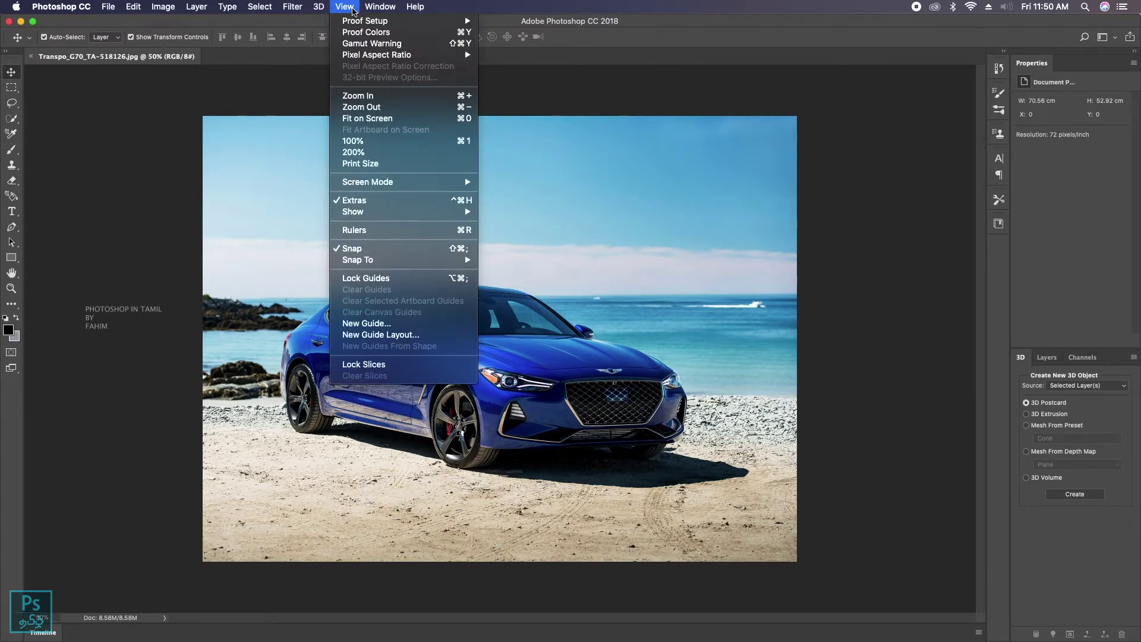
mouse_move(380, 7)
mouse_move(394, 32)
left_click(533, 32)
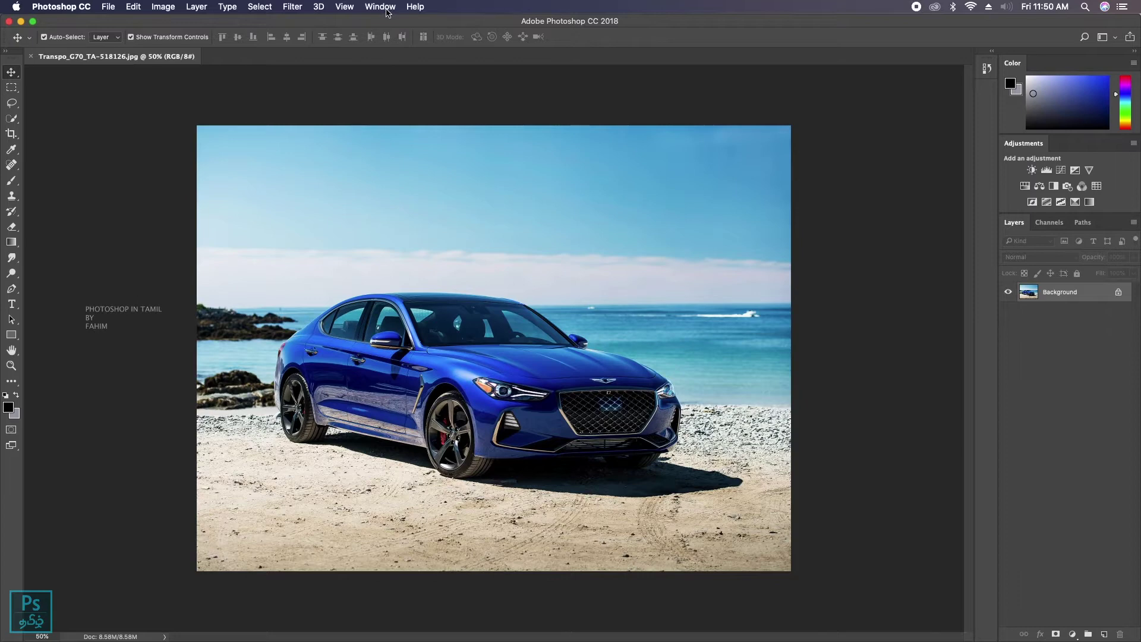
Show the Brushes panel and collapse it to an icon in the dock.
left_click(381, 7)
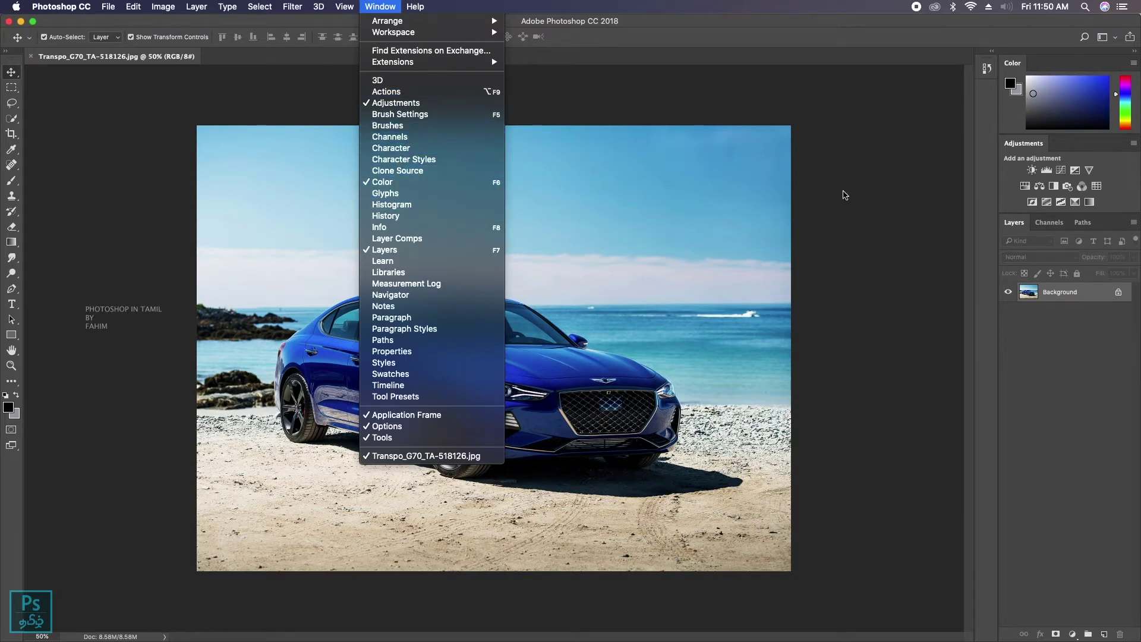
left_click(396, 126)
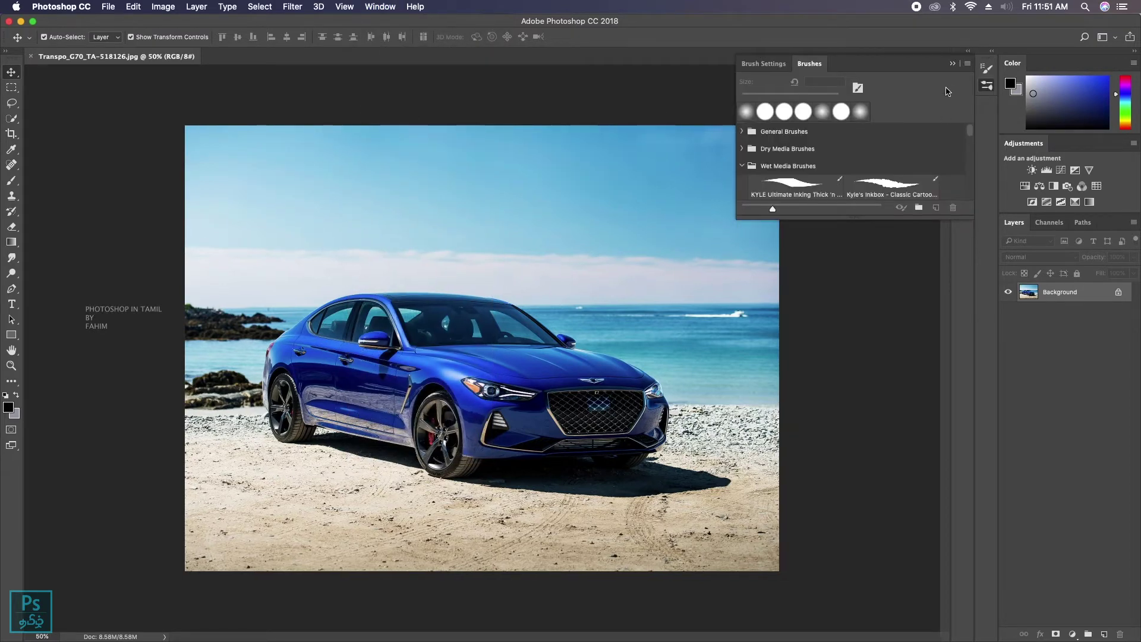
left_click(953, 63)
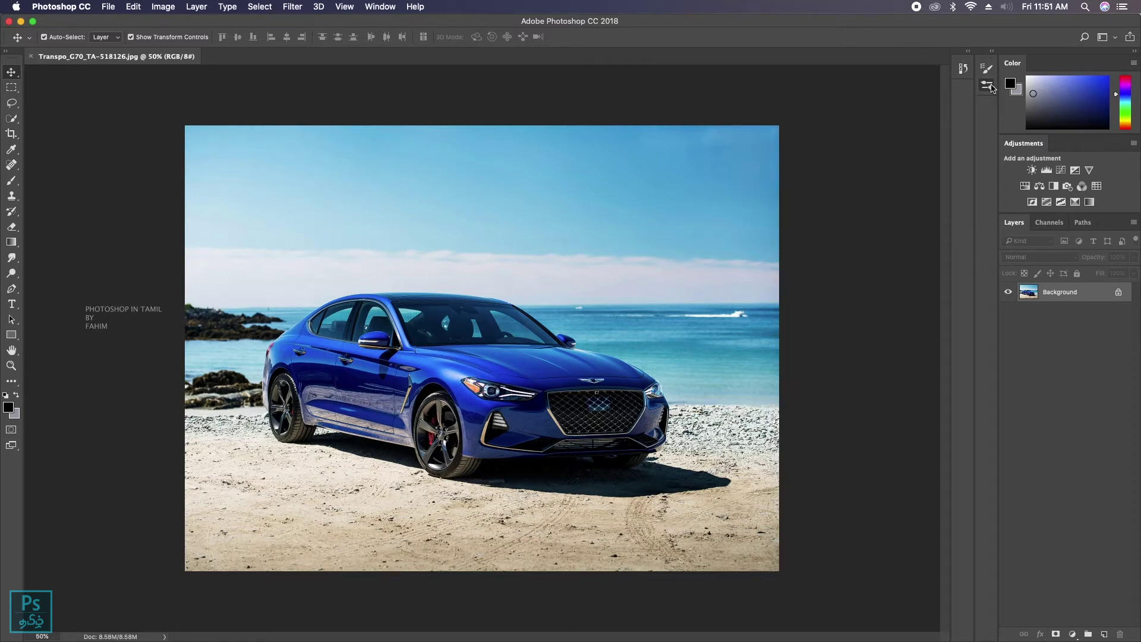
Detach the collapsed Brushes panel from the dock and close it.
left_click(986, 87)
left_click(983, 88)
left_click_drag(984, 88, 814, 156)
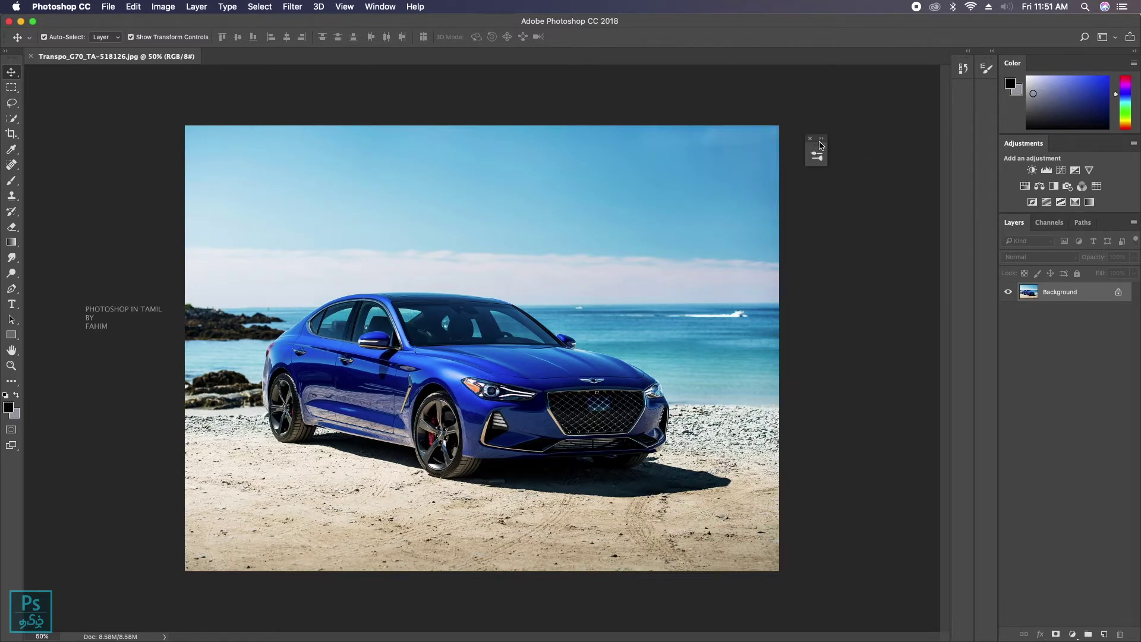
left_click(812, 138)
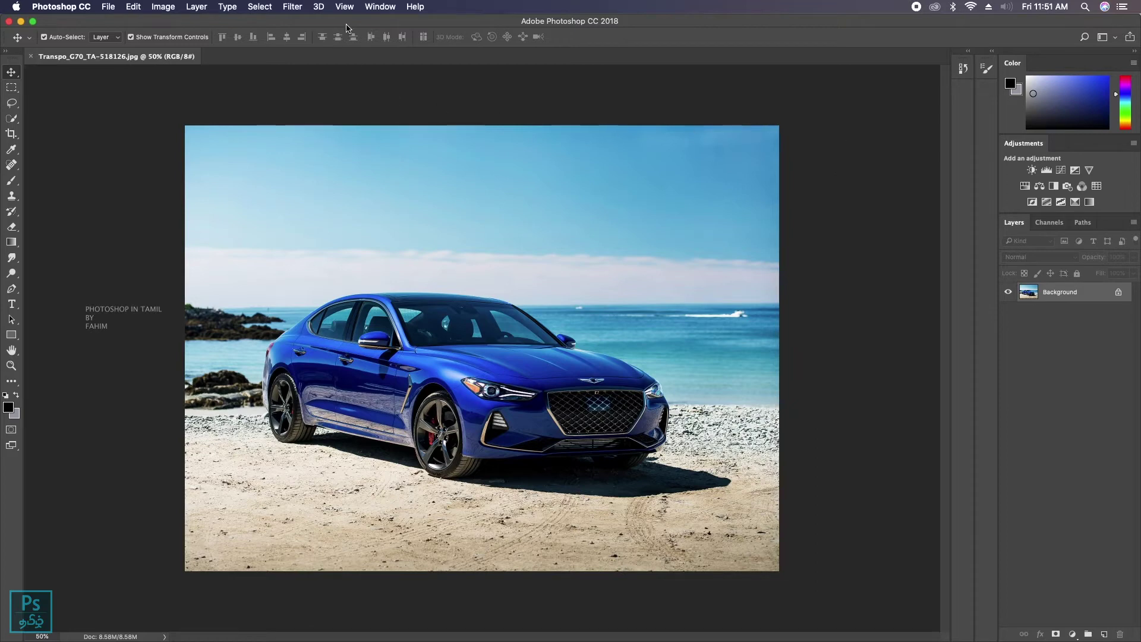
Select the Essentials (Default) workspace again.
left_click(370, 7)
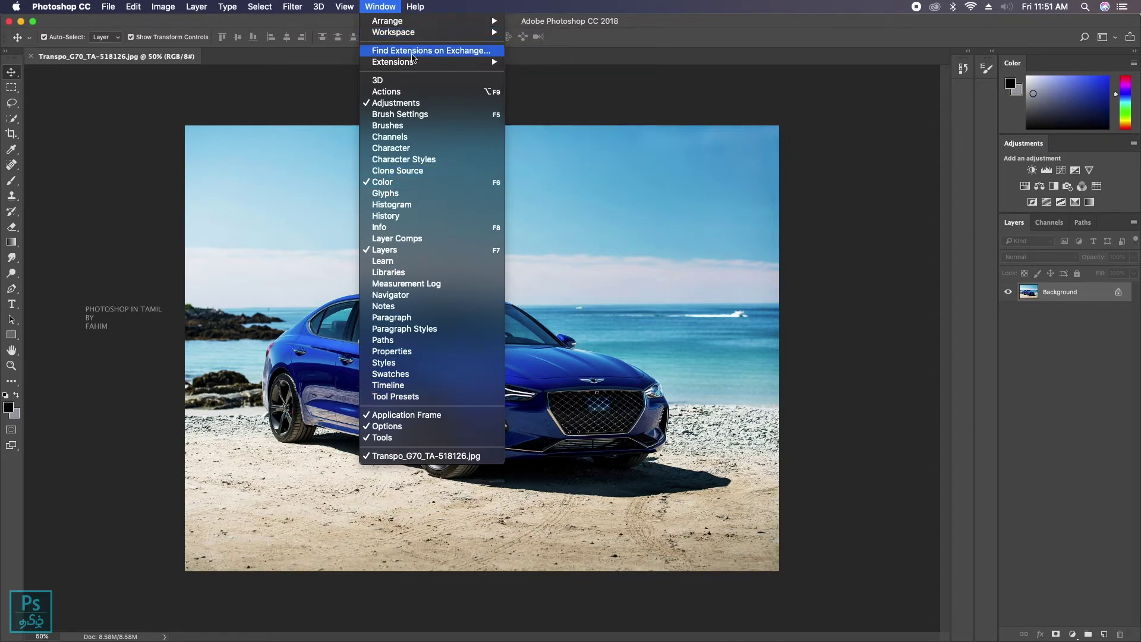
mouse_move(480, 33)
left_click(541, 34)
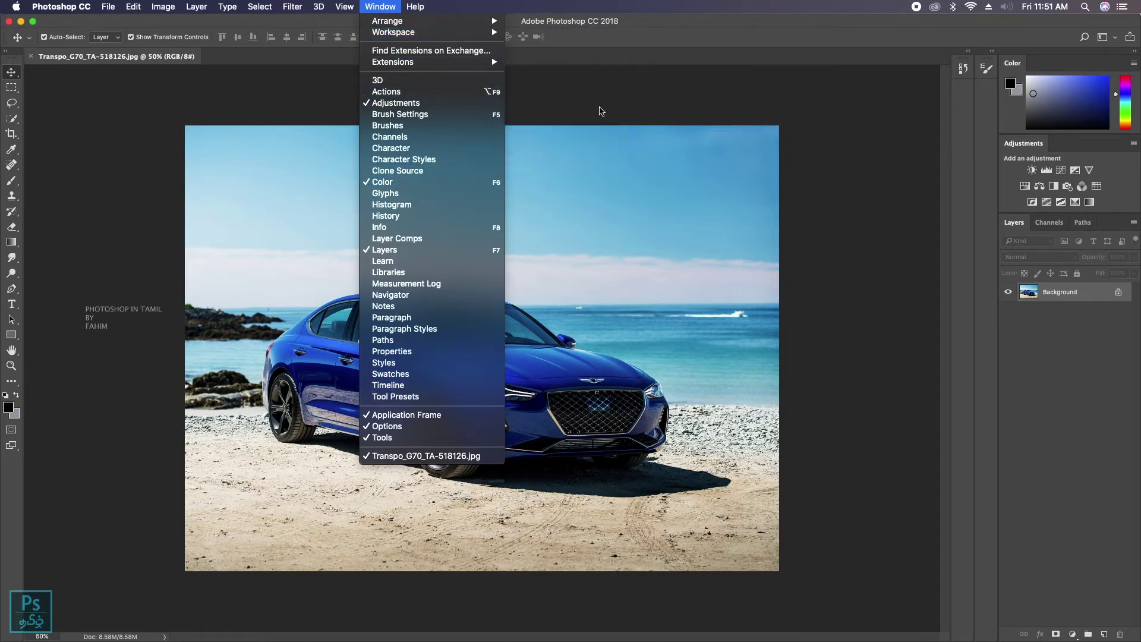